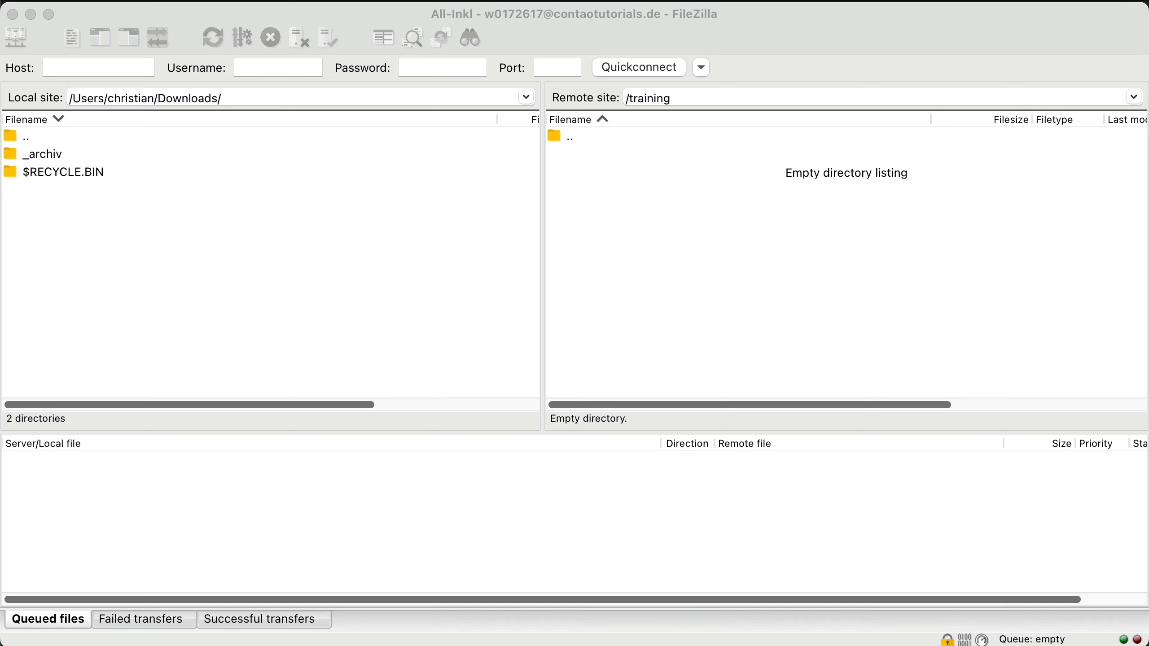
- Create a contao413 folder in the remote /training directory and open it
right_click(679, 243)
left_click(728, 313)
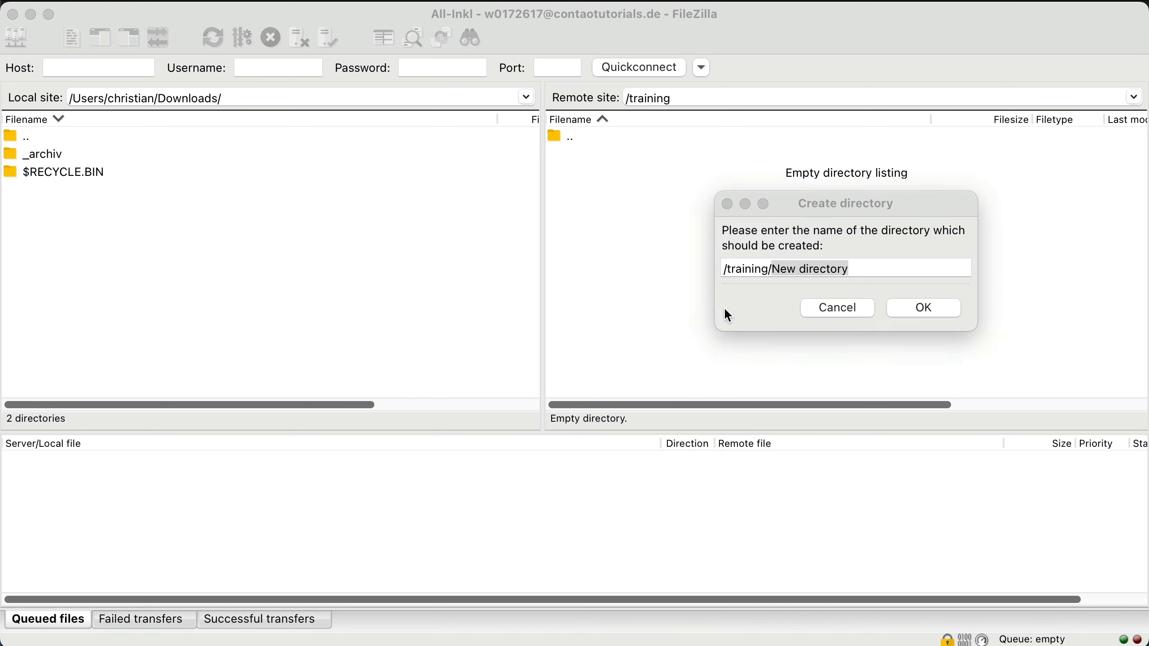
type("contao413")
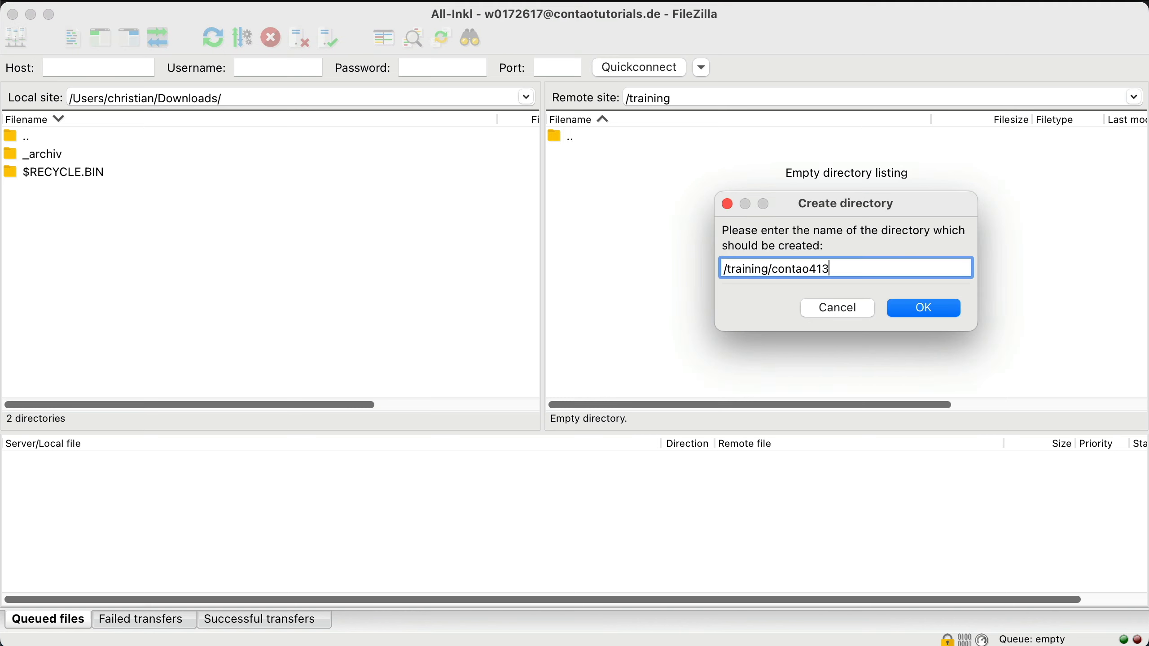
key("Return")
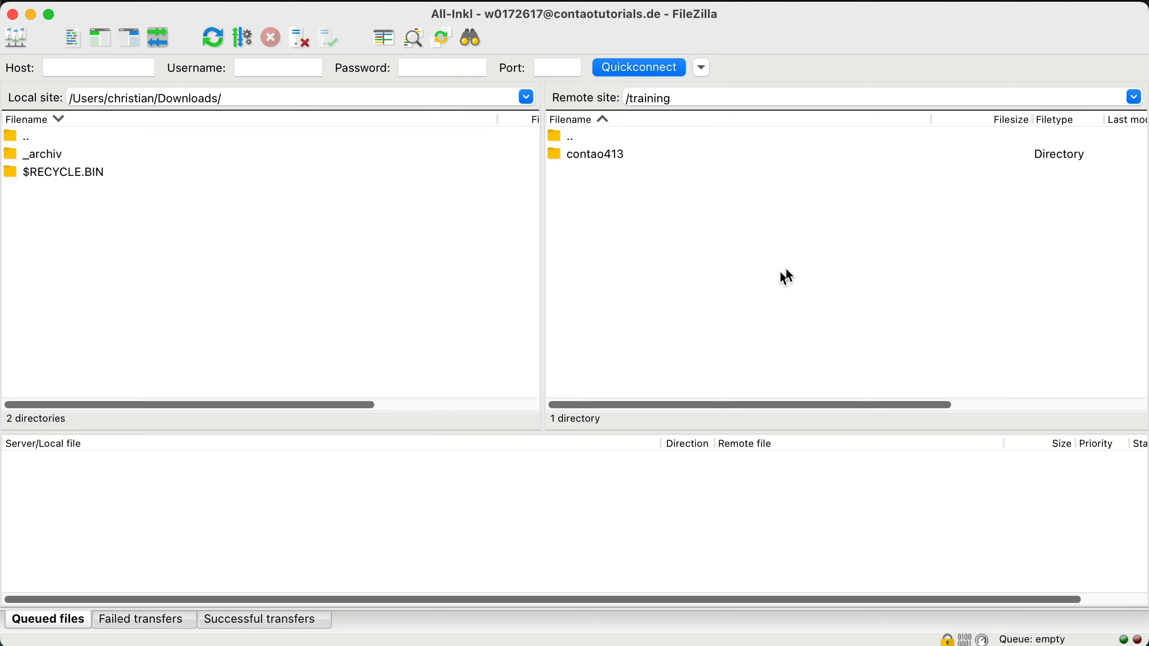
double_click(599, 156)
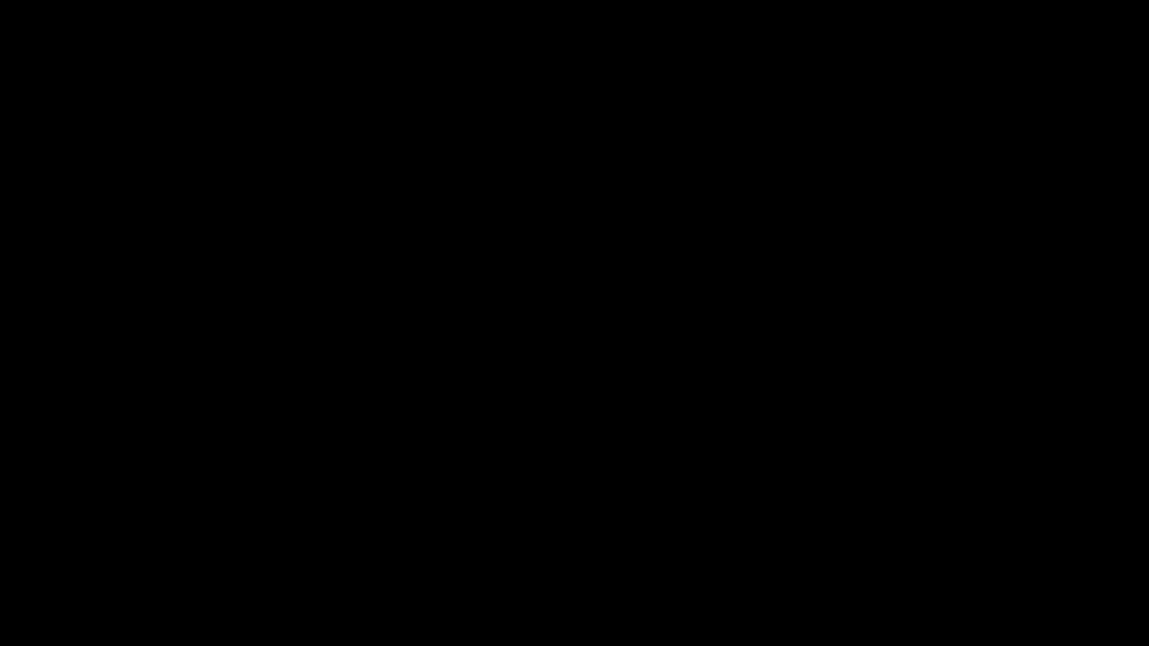
- Create a public folder inside contao413
right_click(655, 250)
left_click(700, 320)
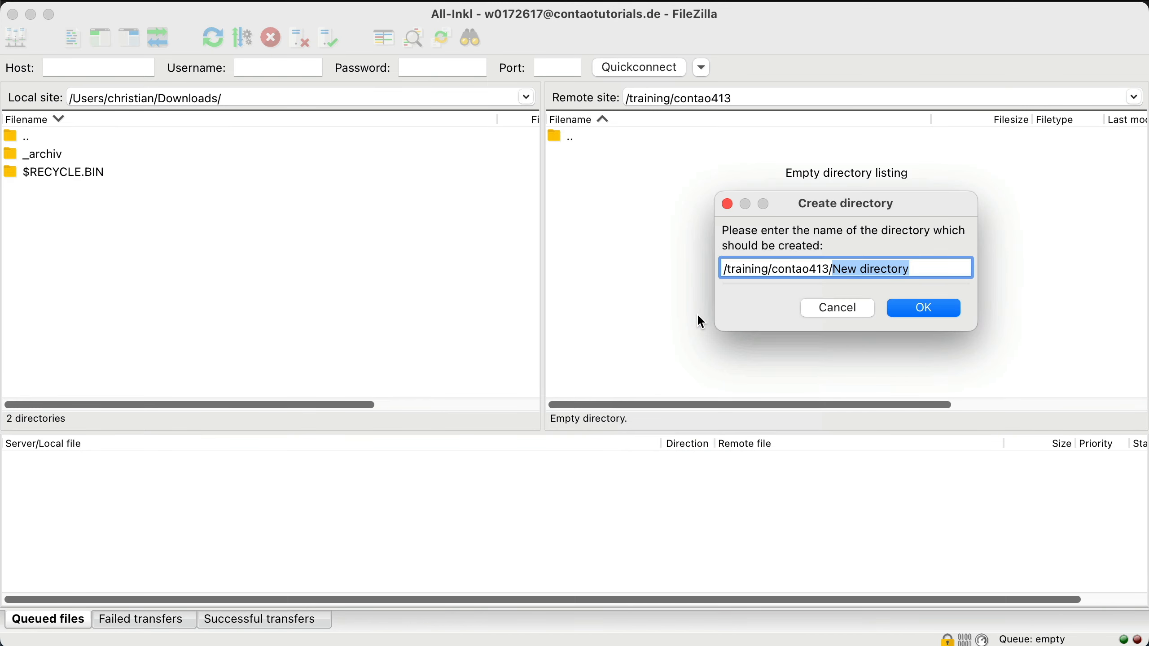
type("public")
key("Return")
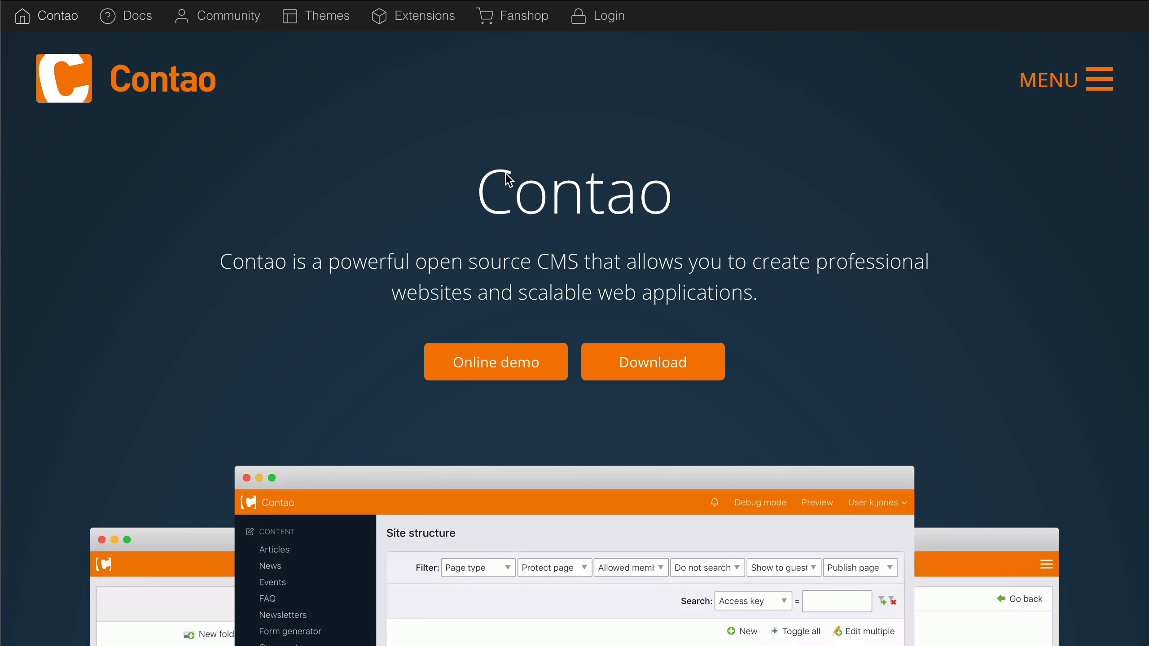
- From the Contao download page, save the Contao Manager file into Downloads
left_click(648, 364)
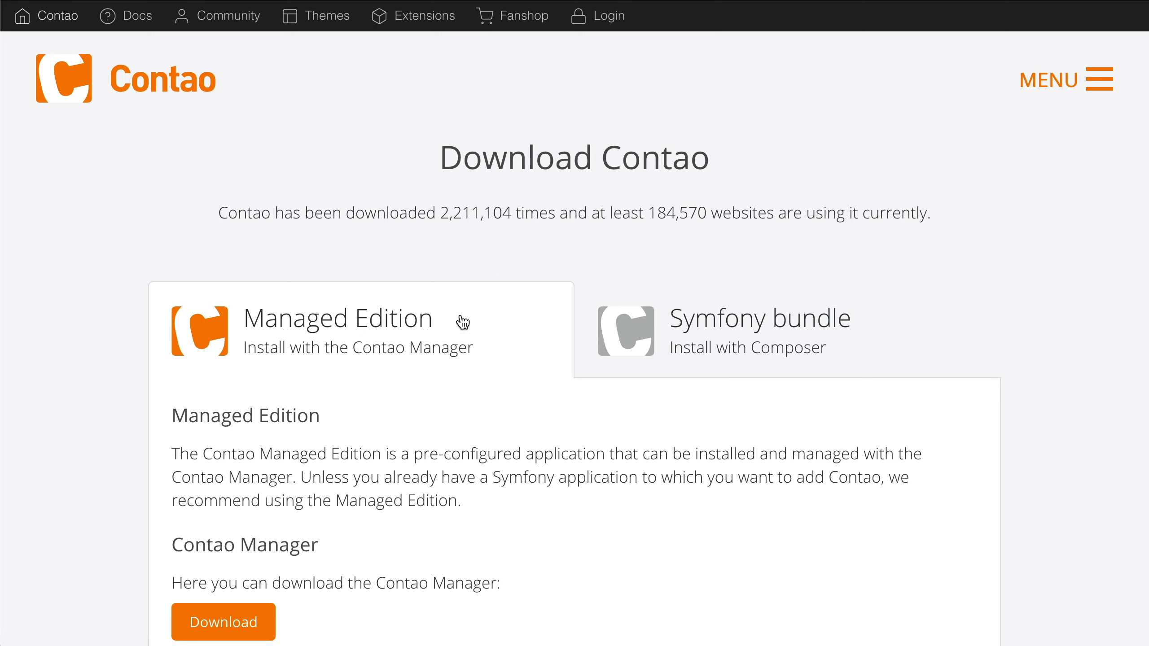
left_click(251, 623)
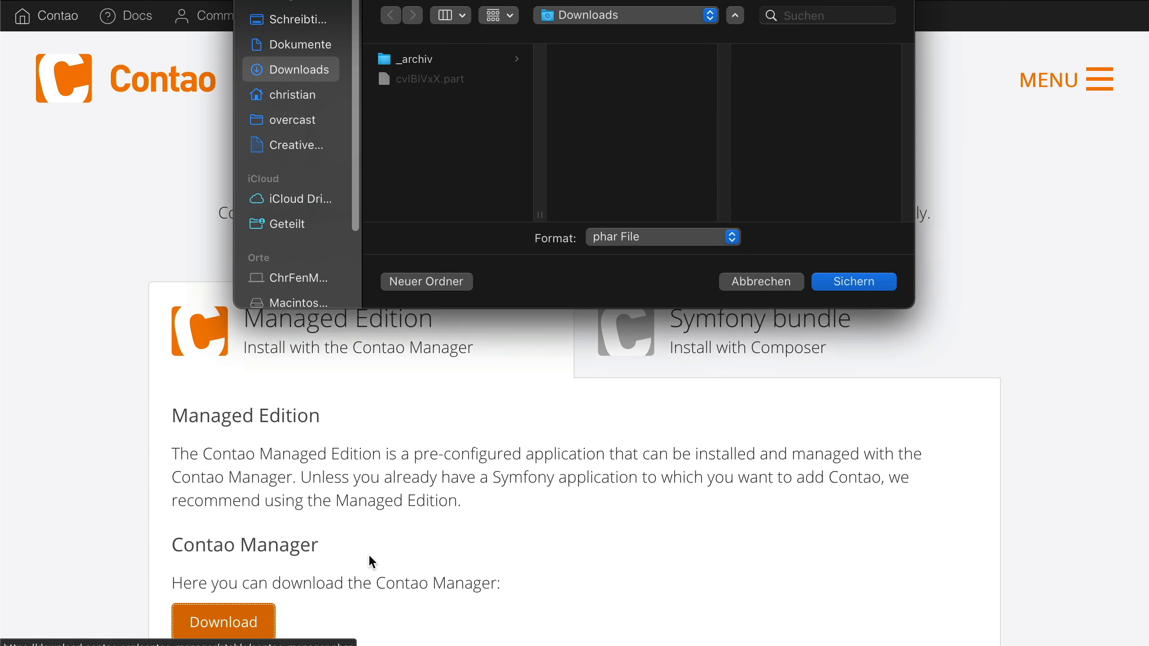
left_click(841, 281)
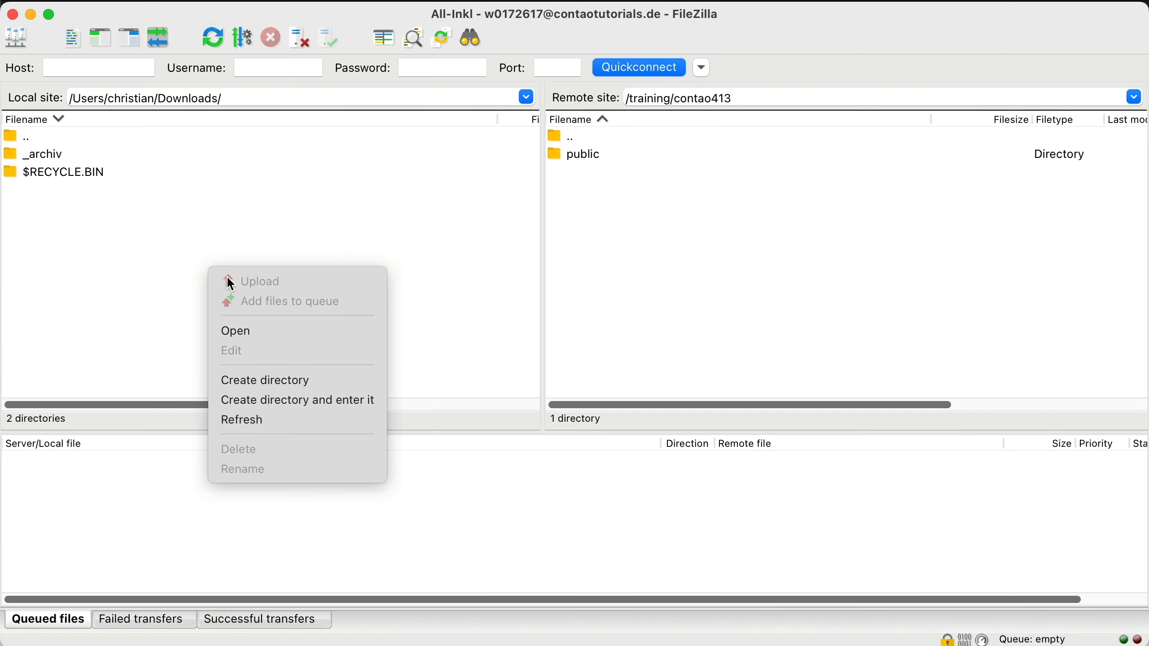
- Refresh the local list to show contao-manager.phar, check the FTP file types, then open remote public
left_click(264, 419)
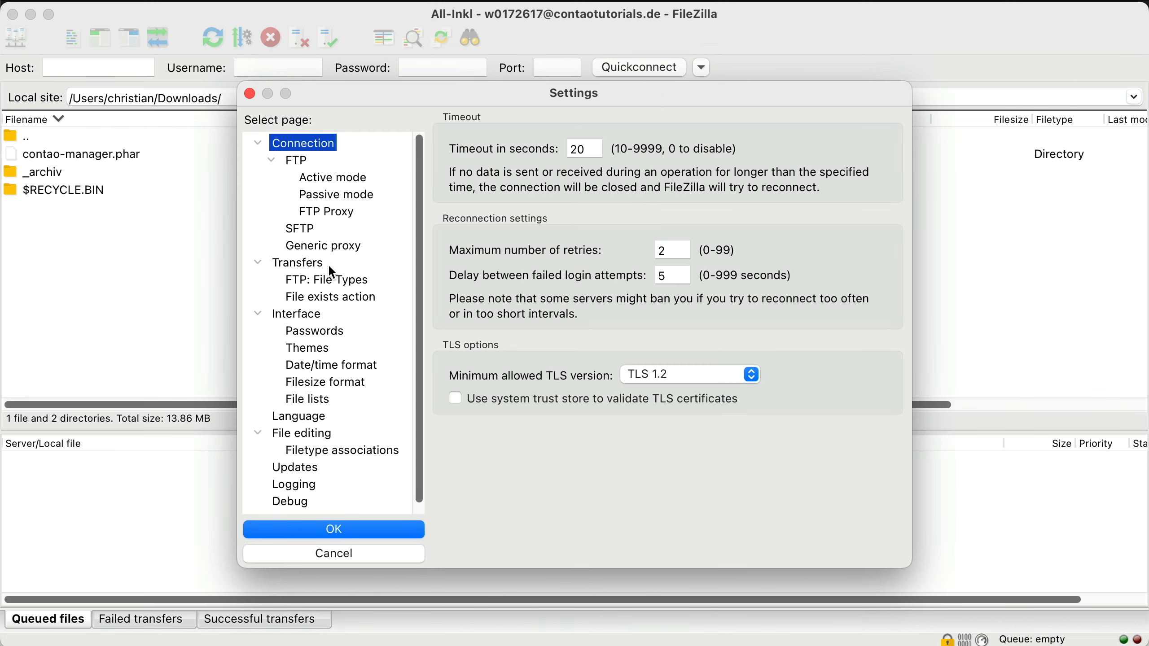
left_click(301, 263)
left_click(306, 280)
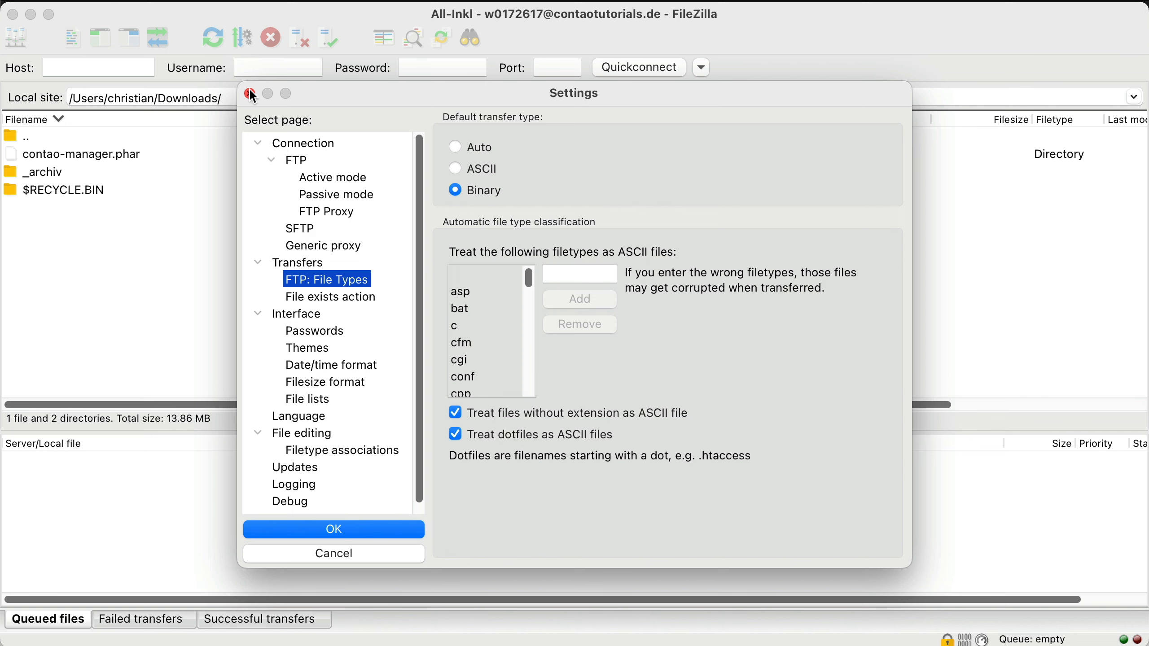
left_click(250, 94)
double_click(569, 154)
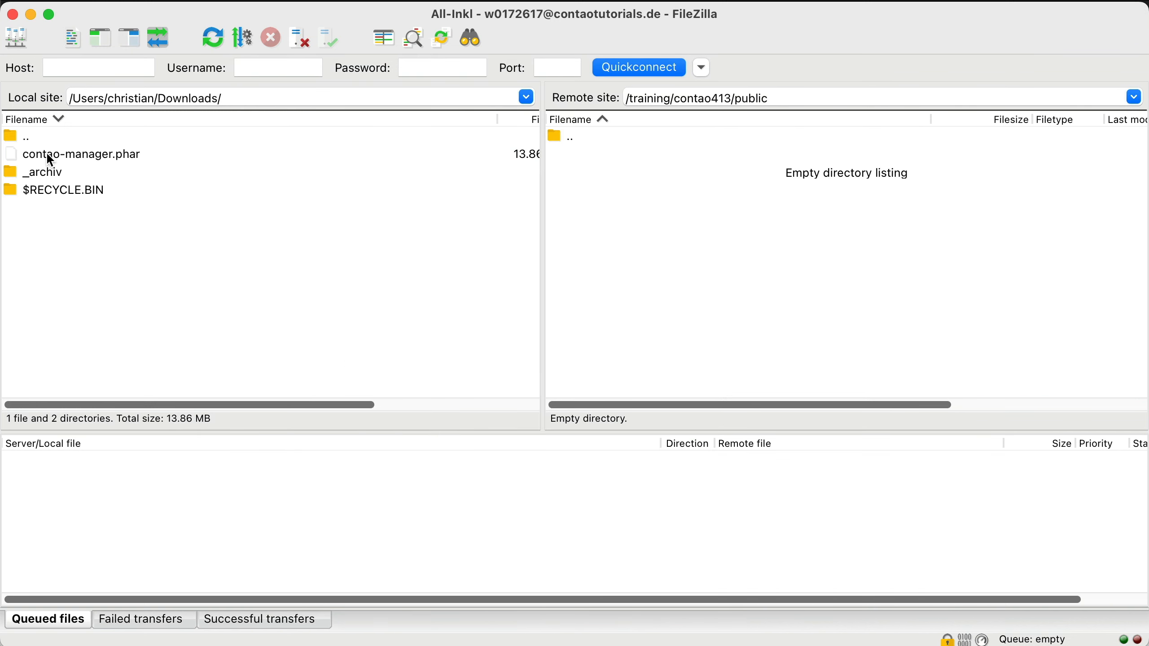
- Upload contao-manager.phar to remote public and rename it to contao-manager.phar.php
left_click_drag(47, 153, 590, 239)
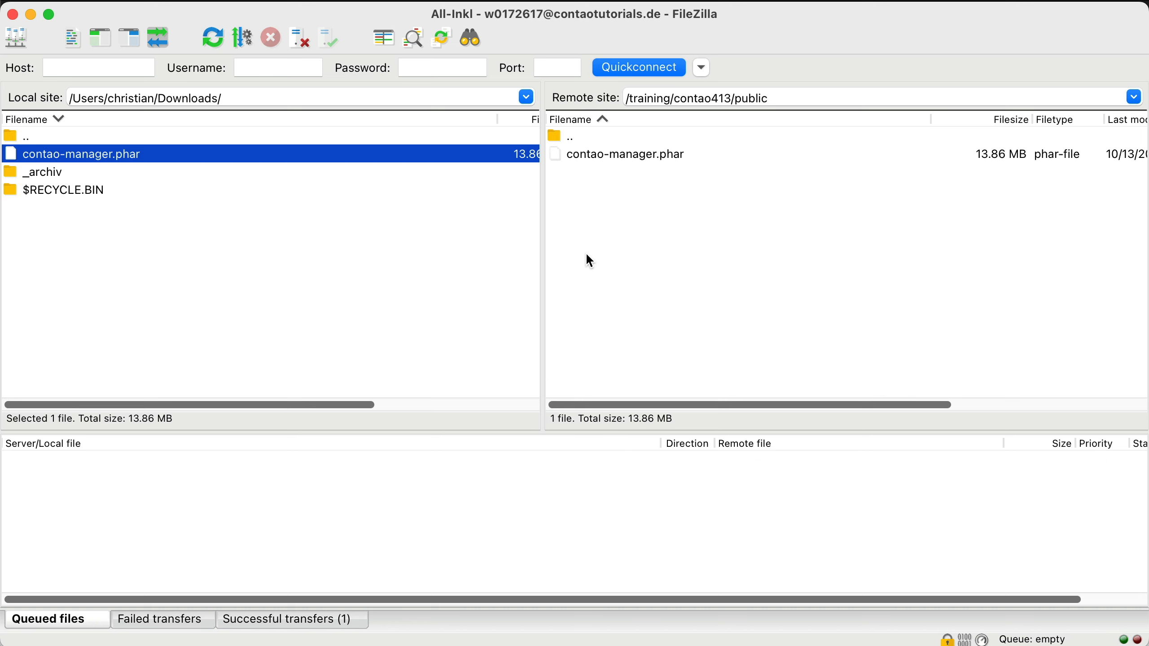
right_click(642, 153)
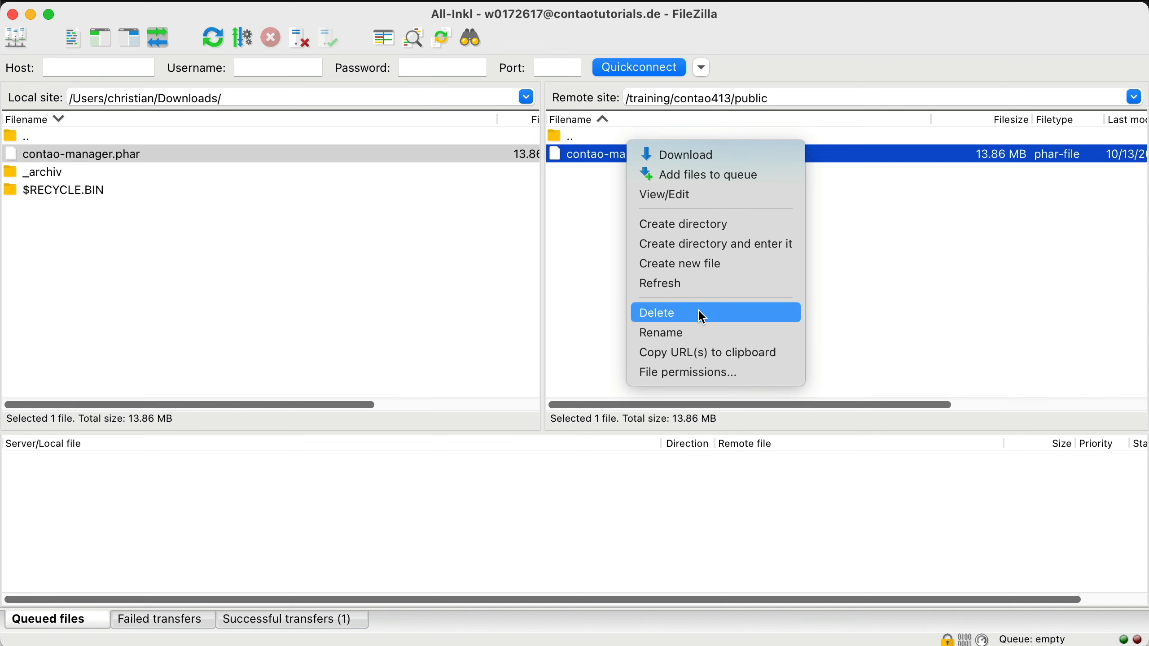
left_click(696, 328)
type(".php")
key("Return")
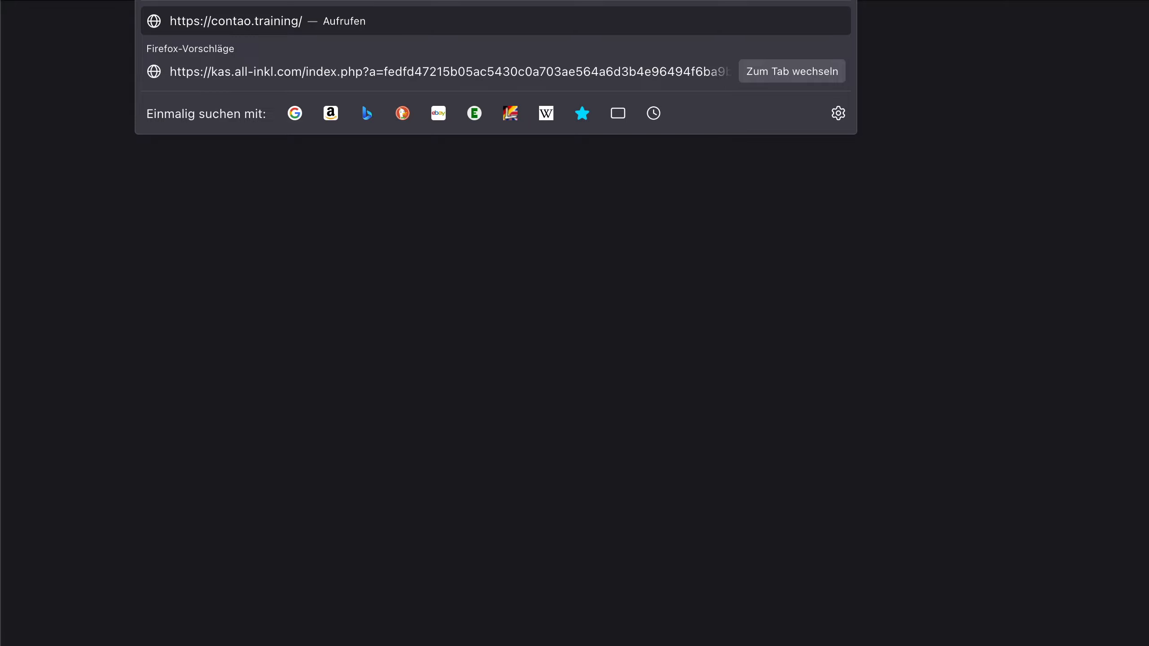
type("cont")
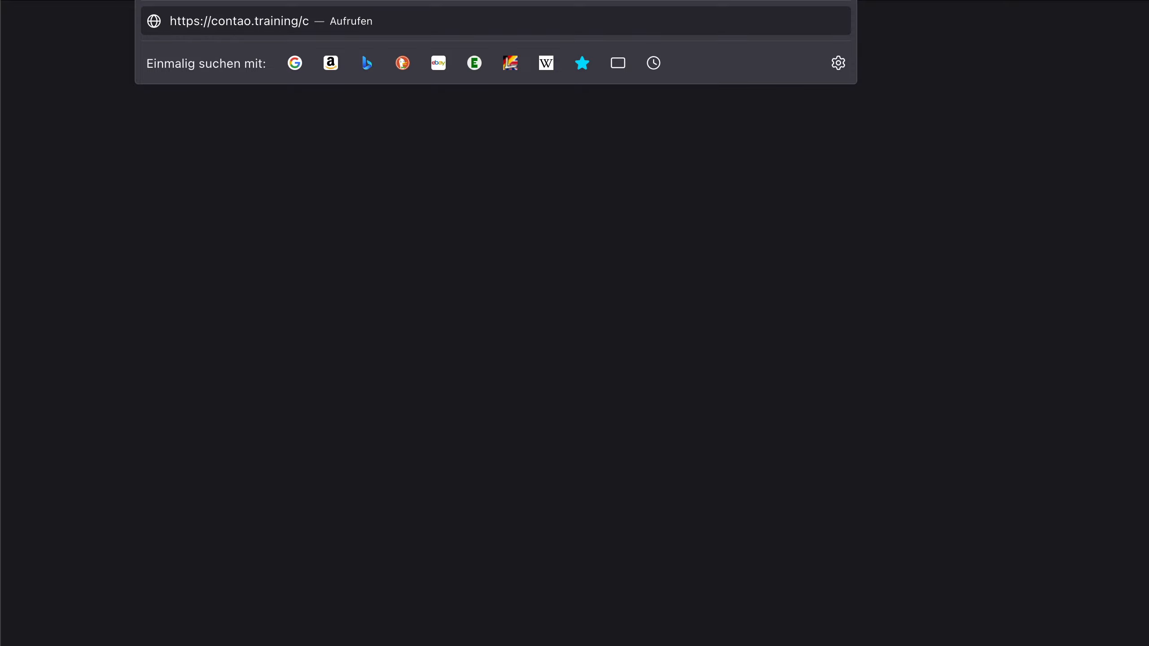
type("ao-manager.phar.php")
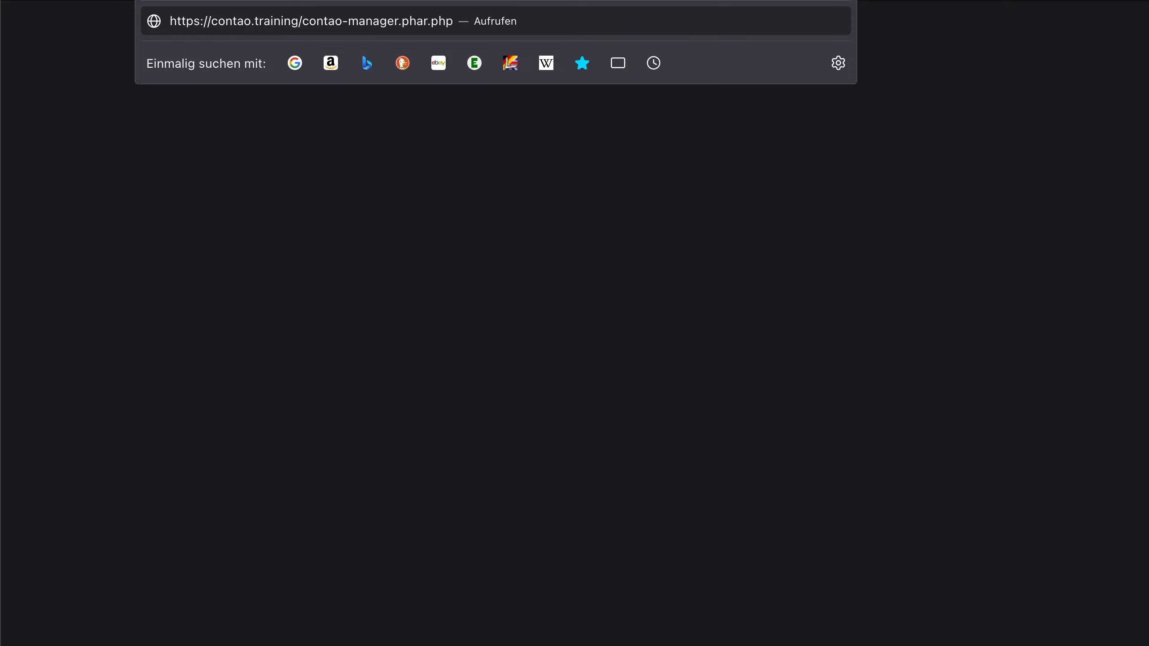
key("Return")
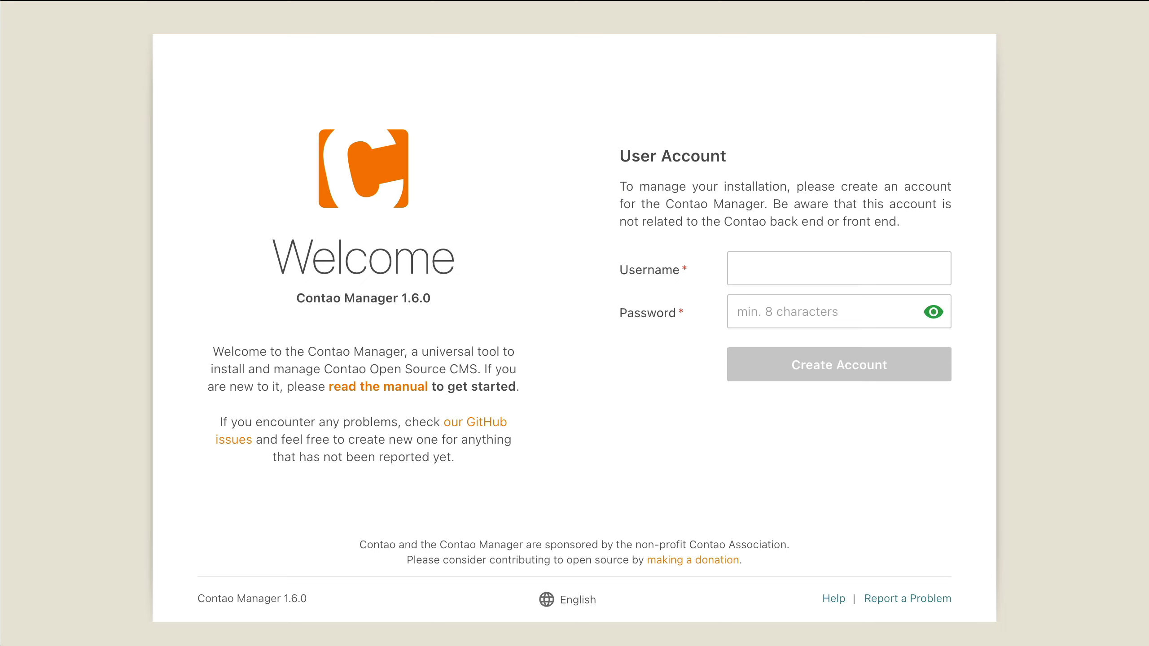
- Create the Contao Manager account with username admin and a password, then start the setup wizard
type("admin")
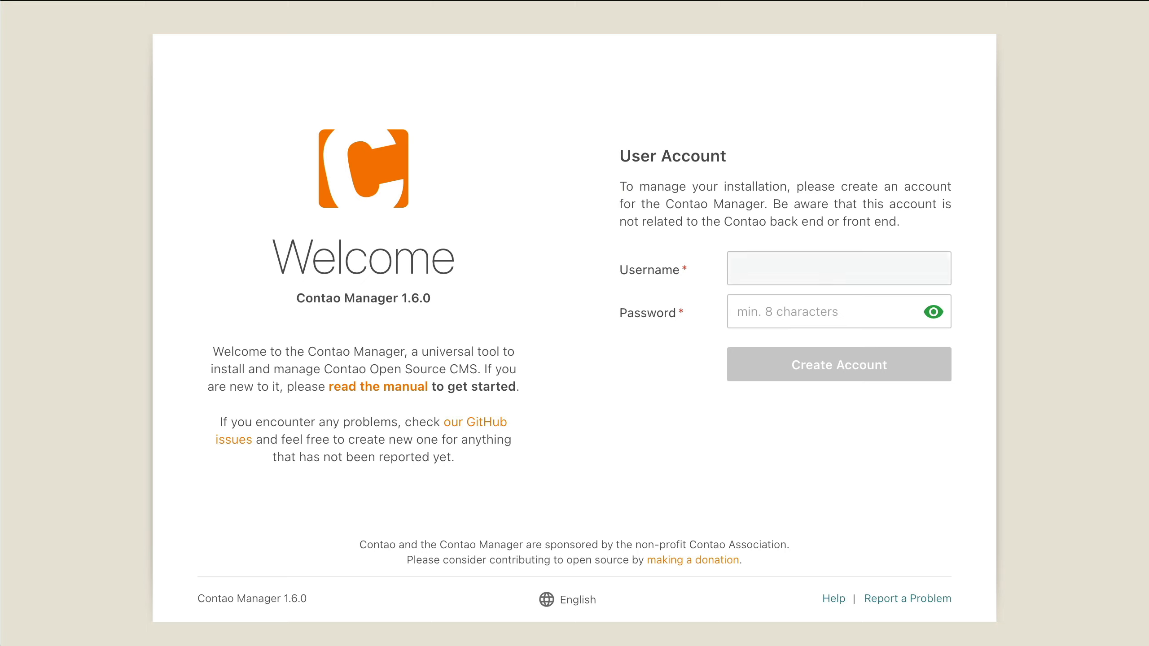
key("Tab")
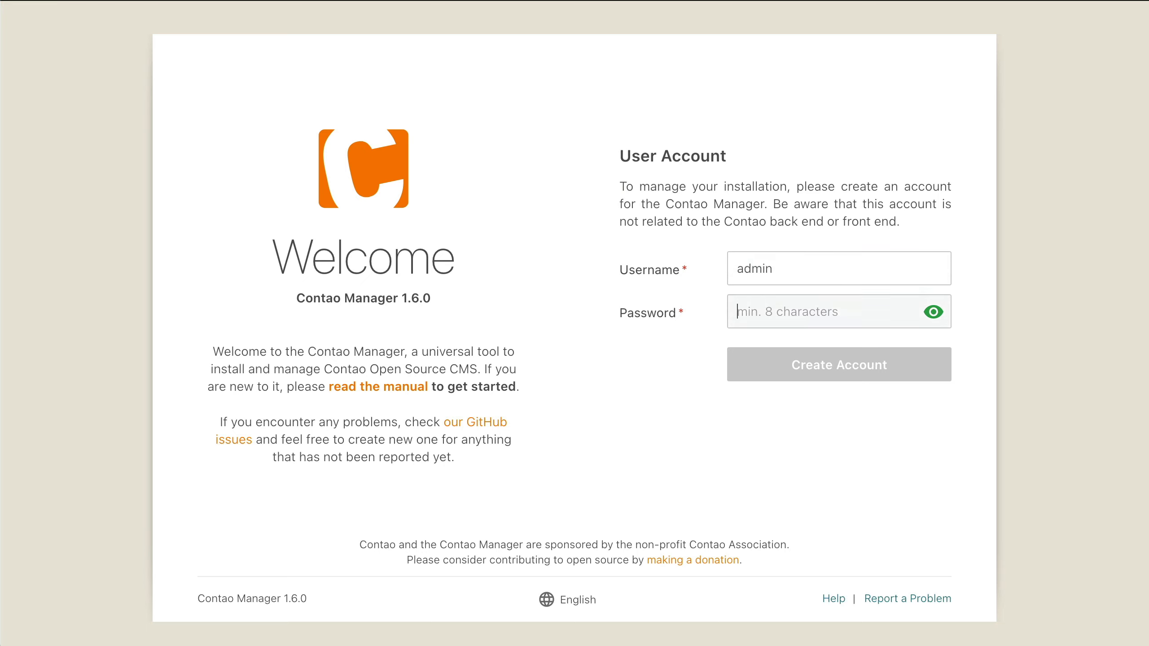
type("••••••••••••")
left_click(884, 376)
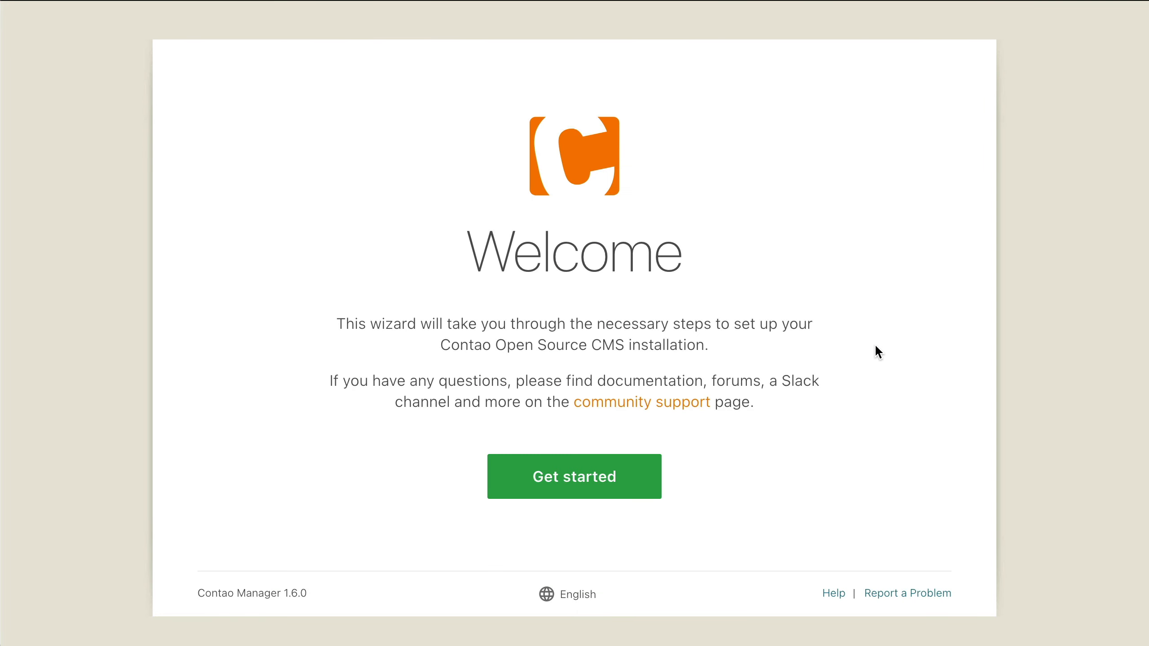
left_click(618, 479)
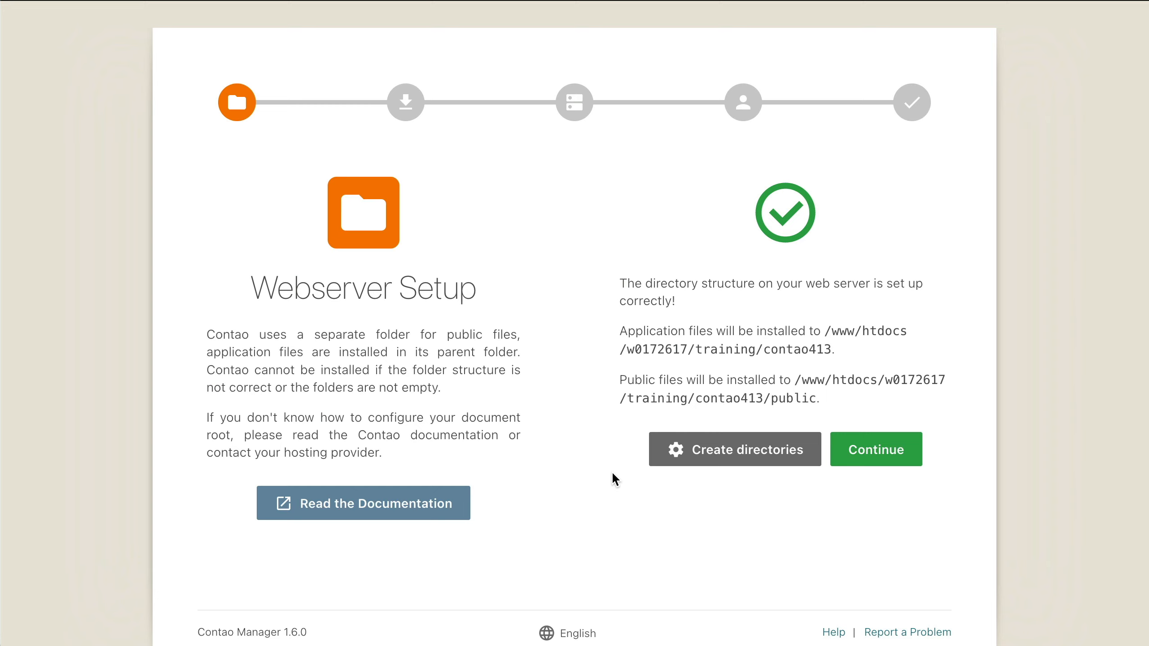
- Continue to installation and install Contao 4.13 (Long Term Support)
left_click(898, 451)
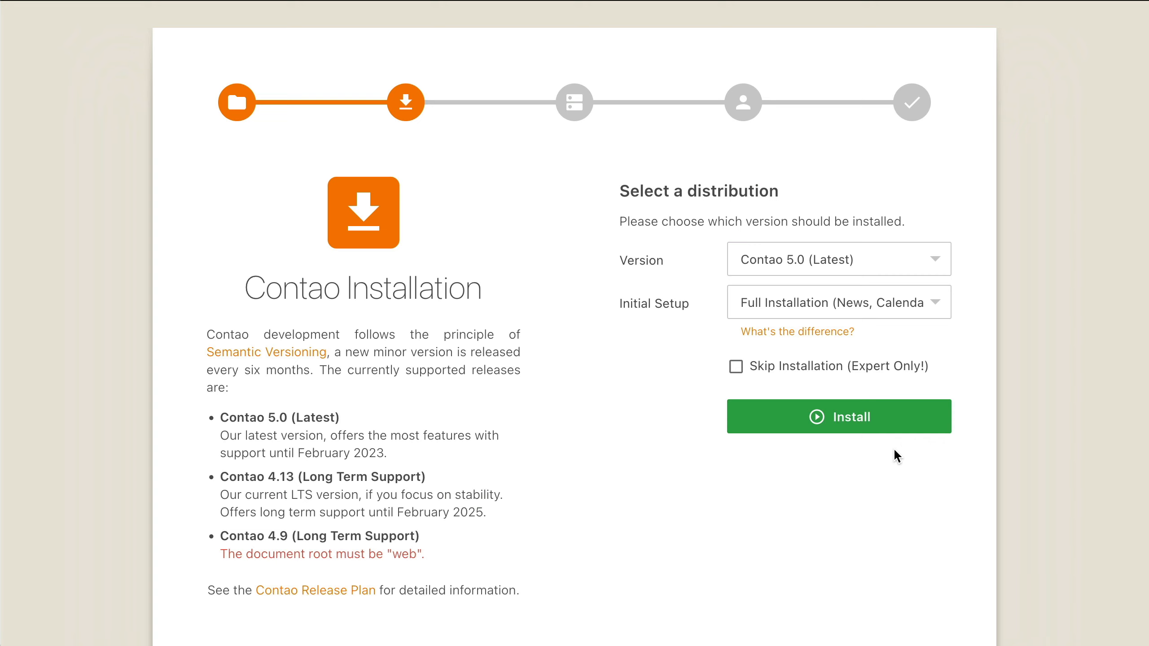
left_click(936, 258)
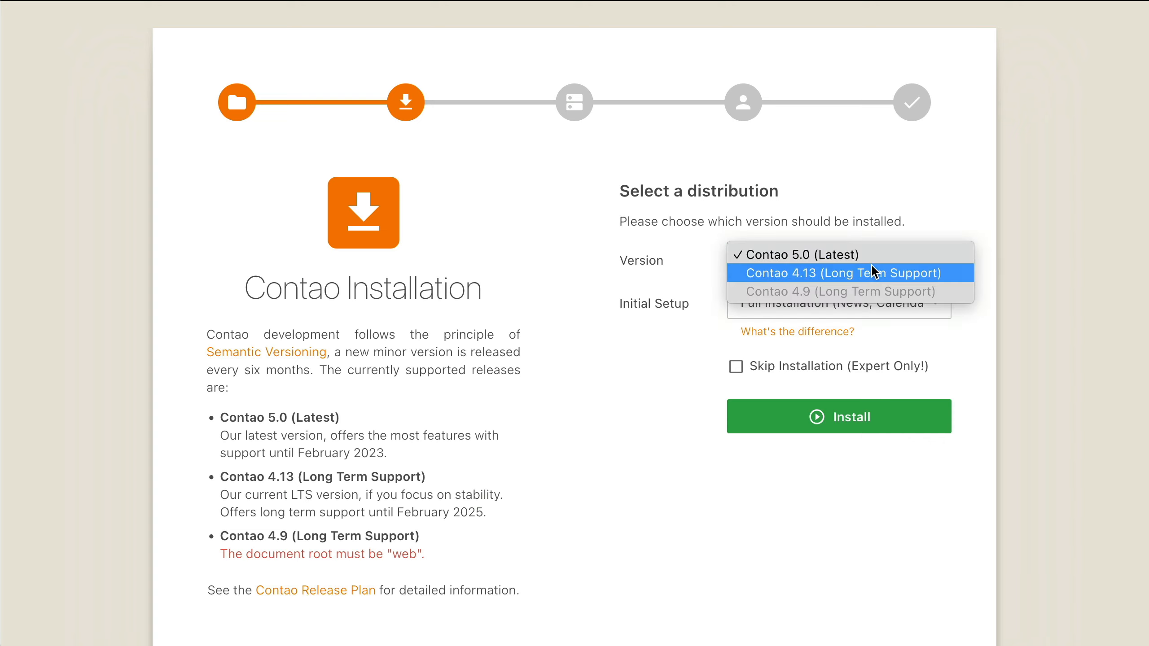
left_click(871, 266)
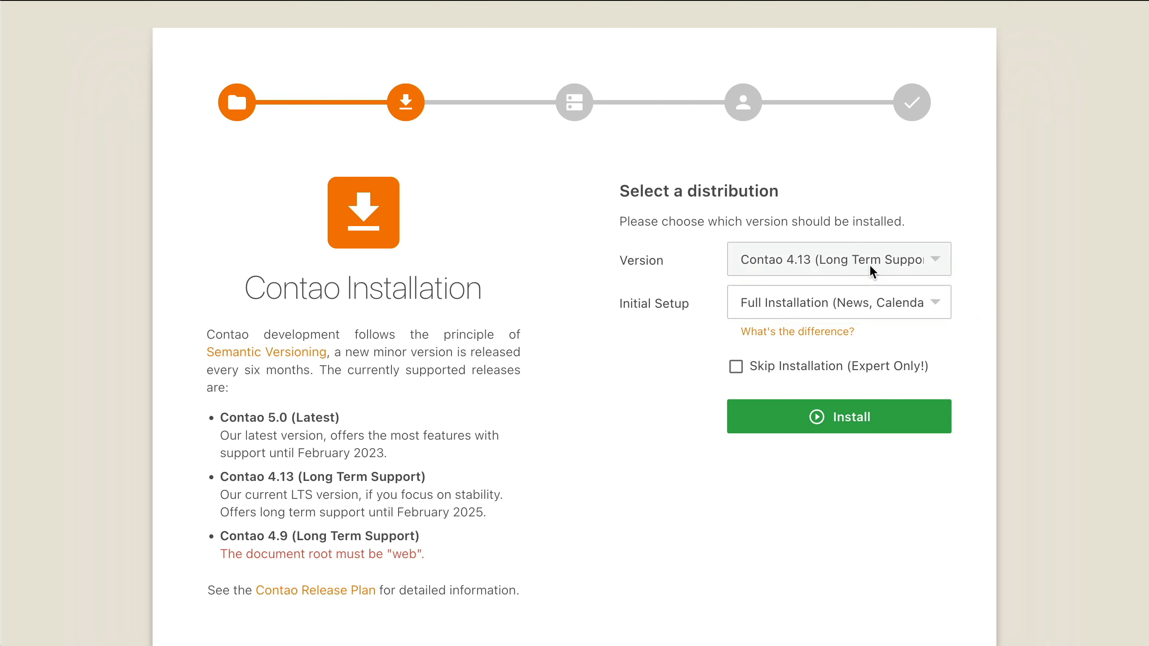
left_click(872, 418)
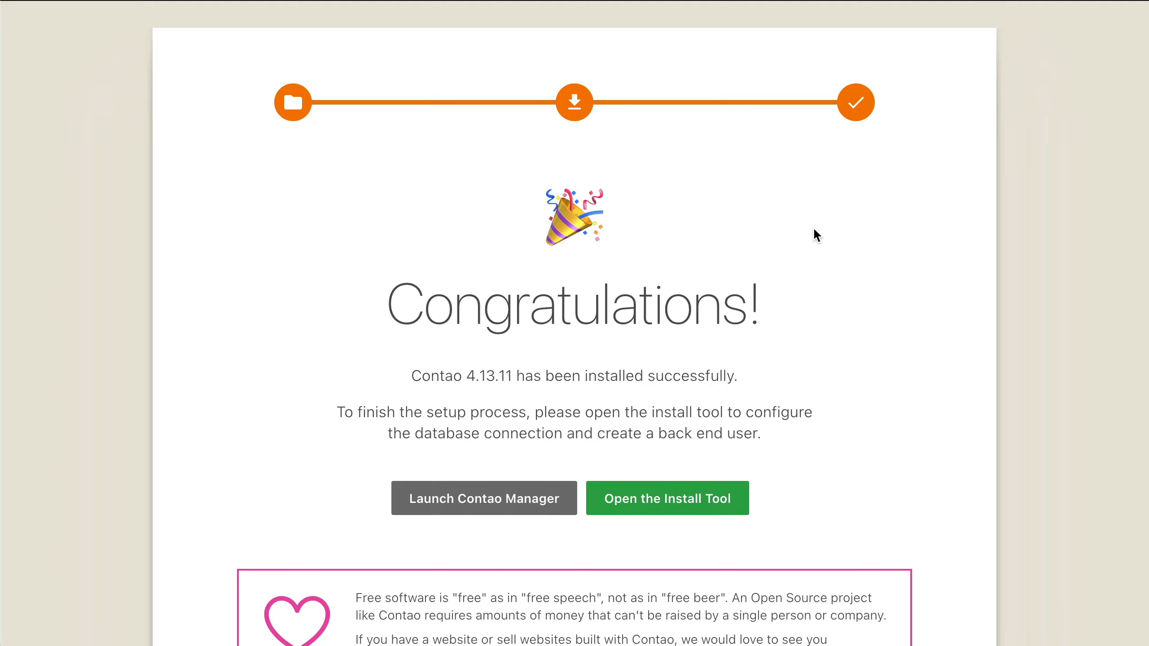
- Open the Install Tool, accept the licence, and set an install tool password
left_click(668, 502)
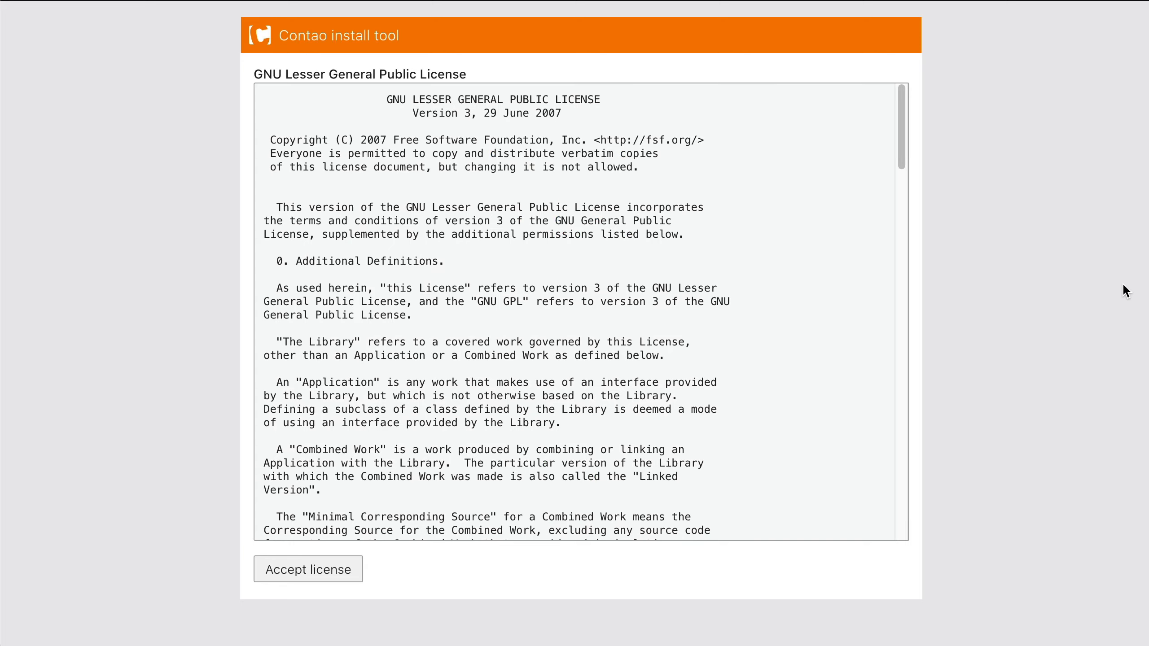
left_click(348, 570)
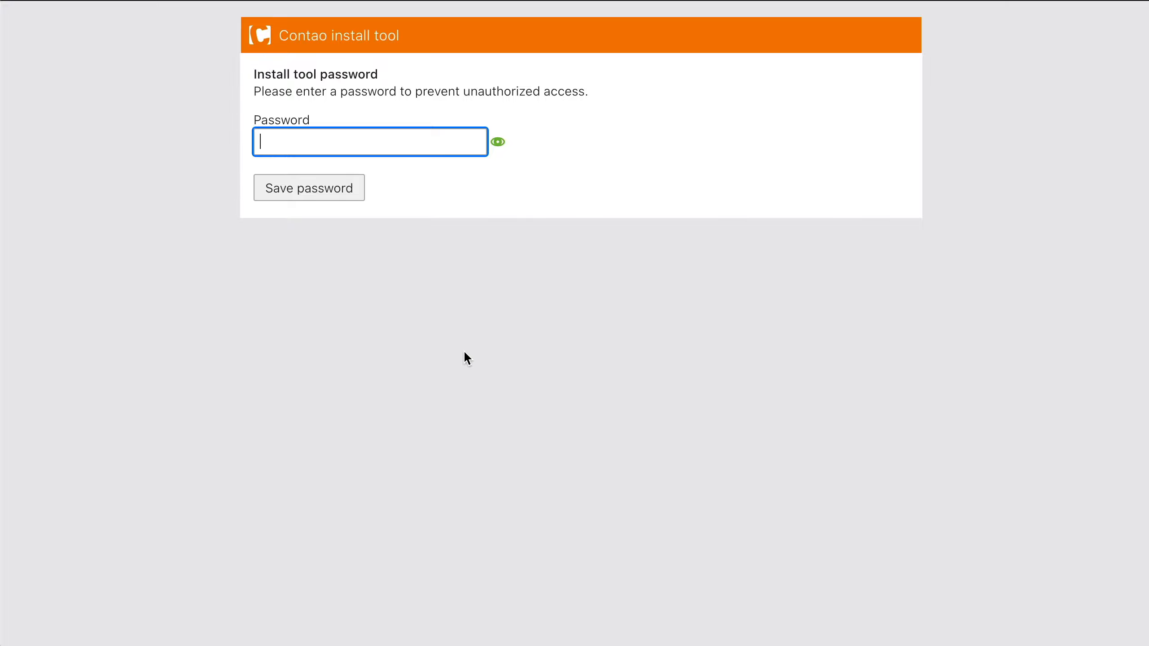
type("••••••••••••")
key("Return")
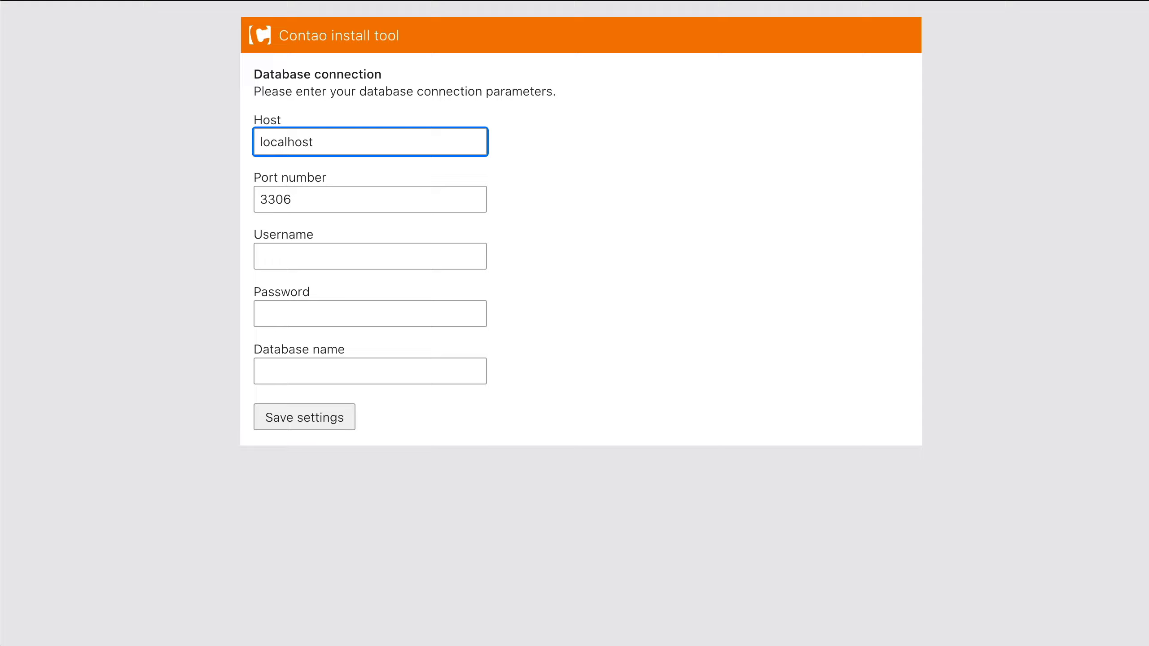
- Enter the hosting database's username, password and database name, and save the connection settings
key("super+Tab")
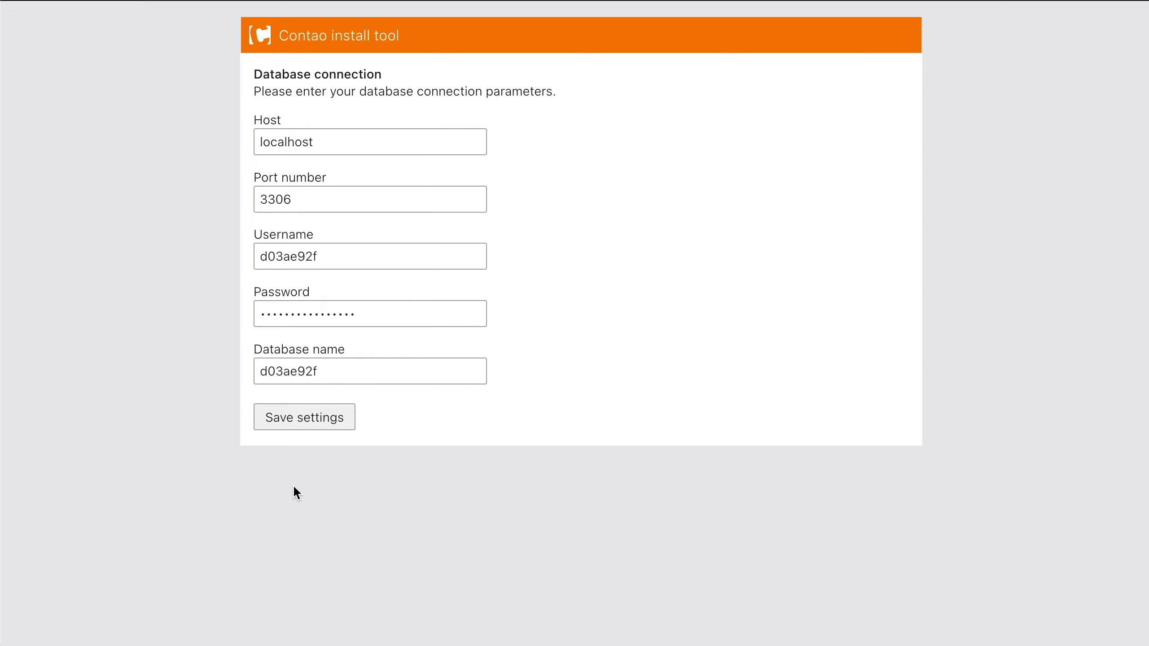
left_click(297, 424)
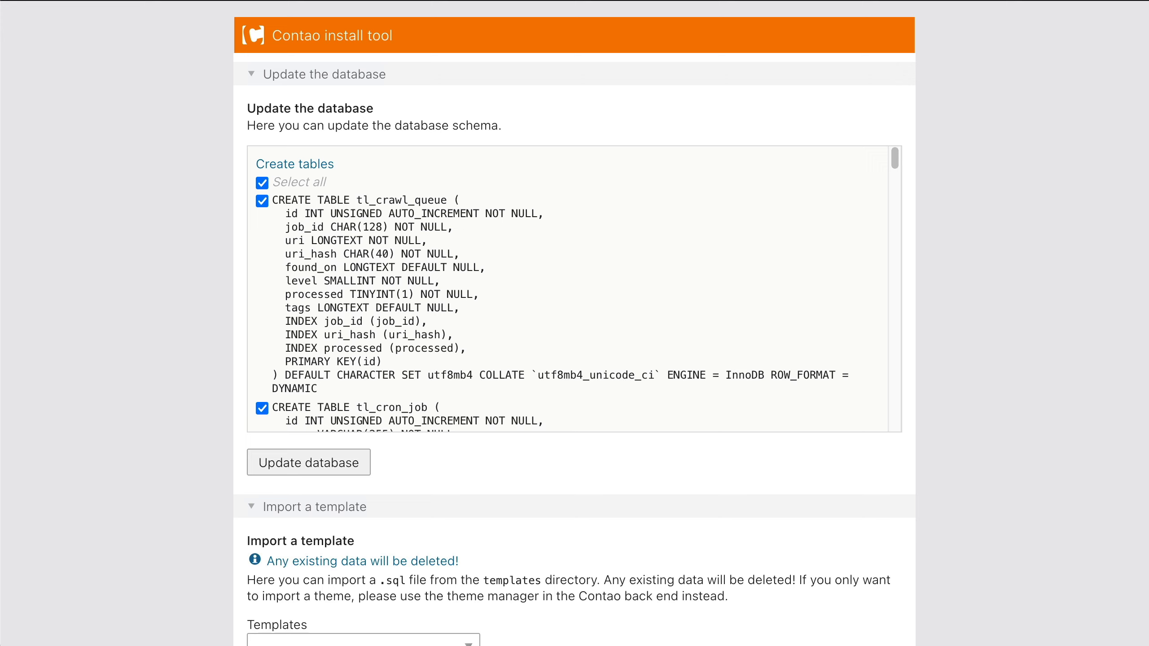
- Create the database tables, then fill in the admin user's username, full name, e-mail and password
left_click(345, 473)
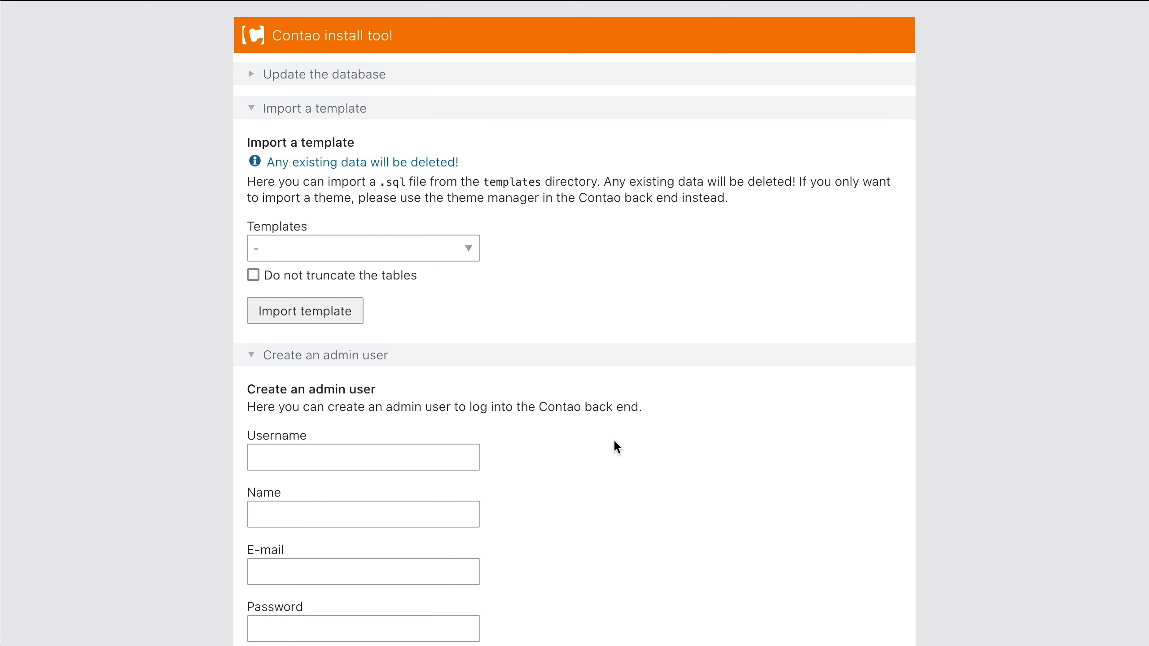
scroll(613, 438, "down", 2)
left_click(370, 387)
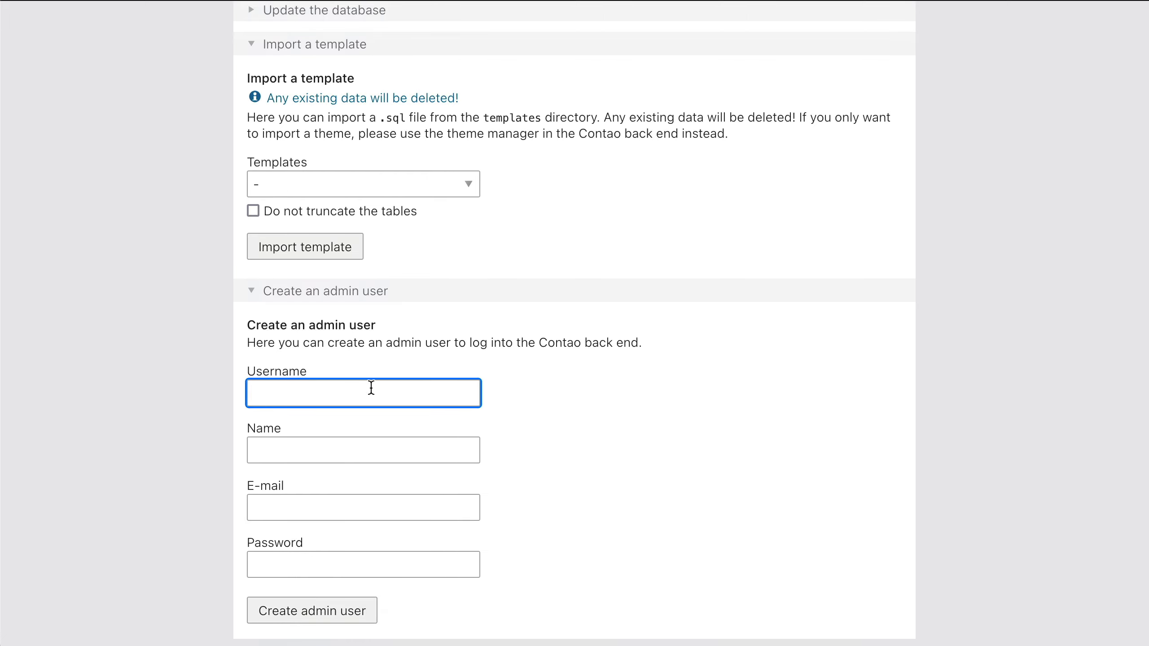
type("christian")
key("Tab")
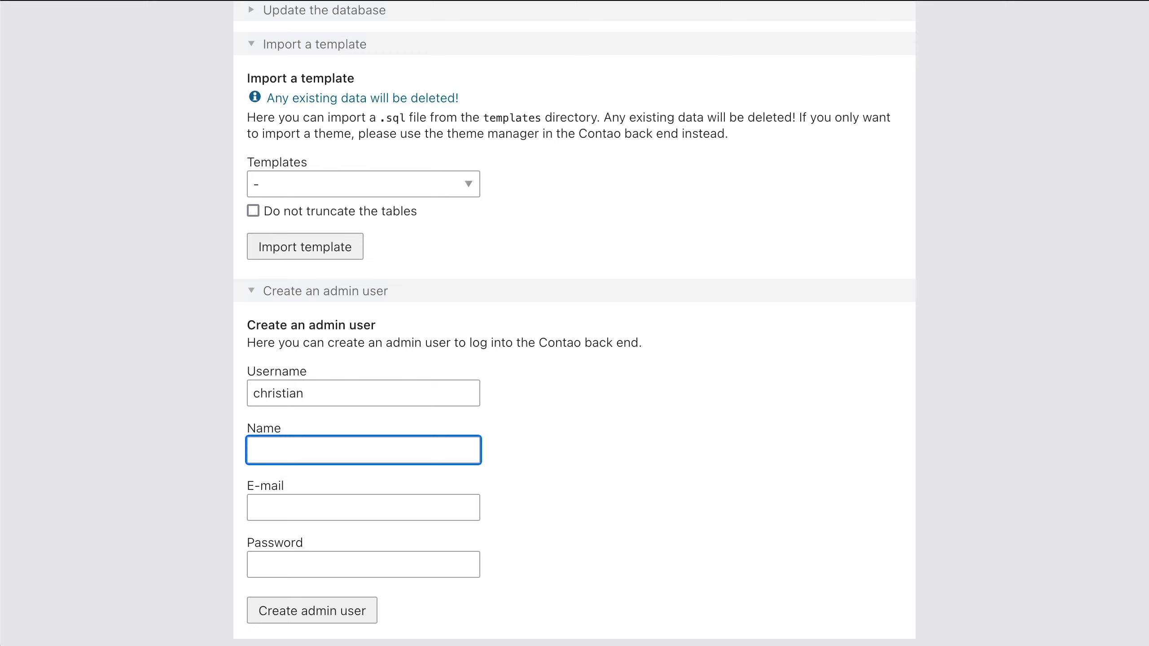
type("Christian")
key("Tab")
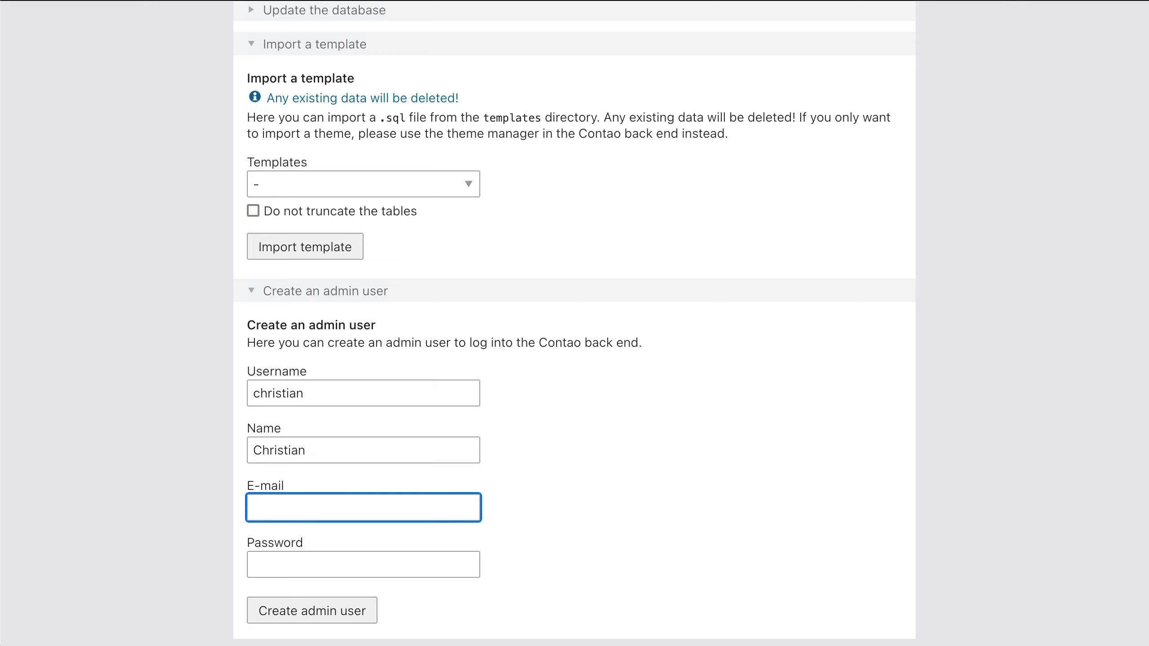
key("Tab")
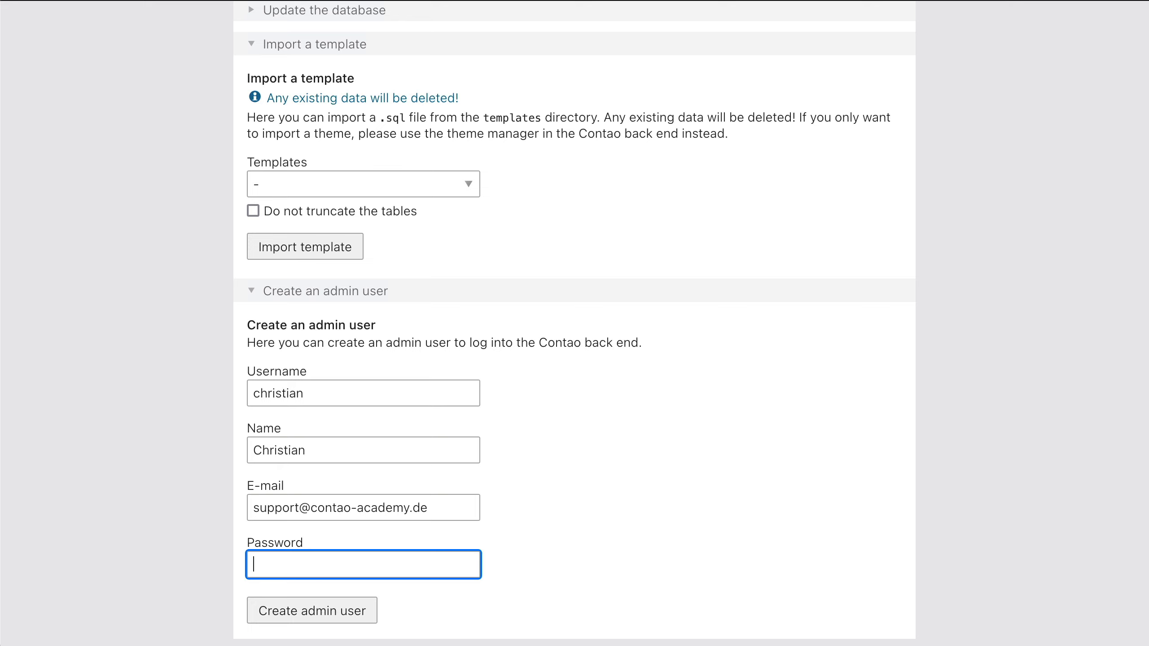
type("************")
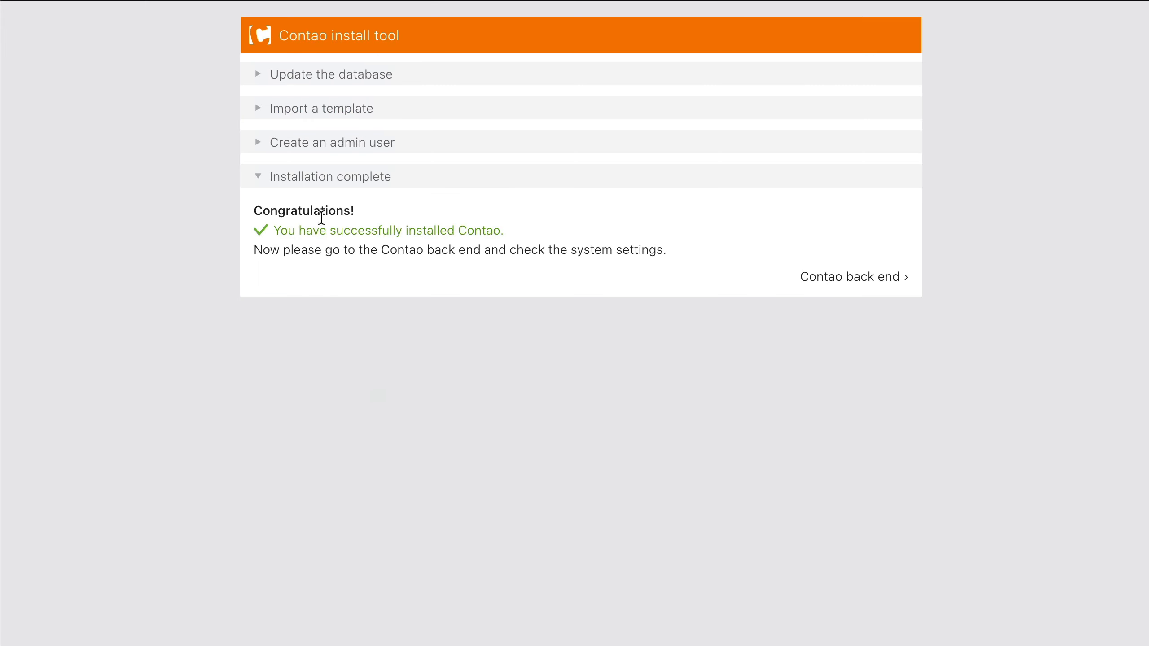
- Sign into the Contao back end with the new admin's username and password, reaching the 4.13.11 Dashboard
left_click(841, 277)
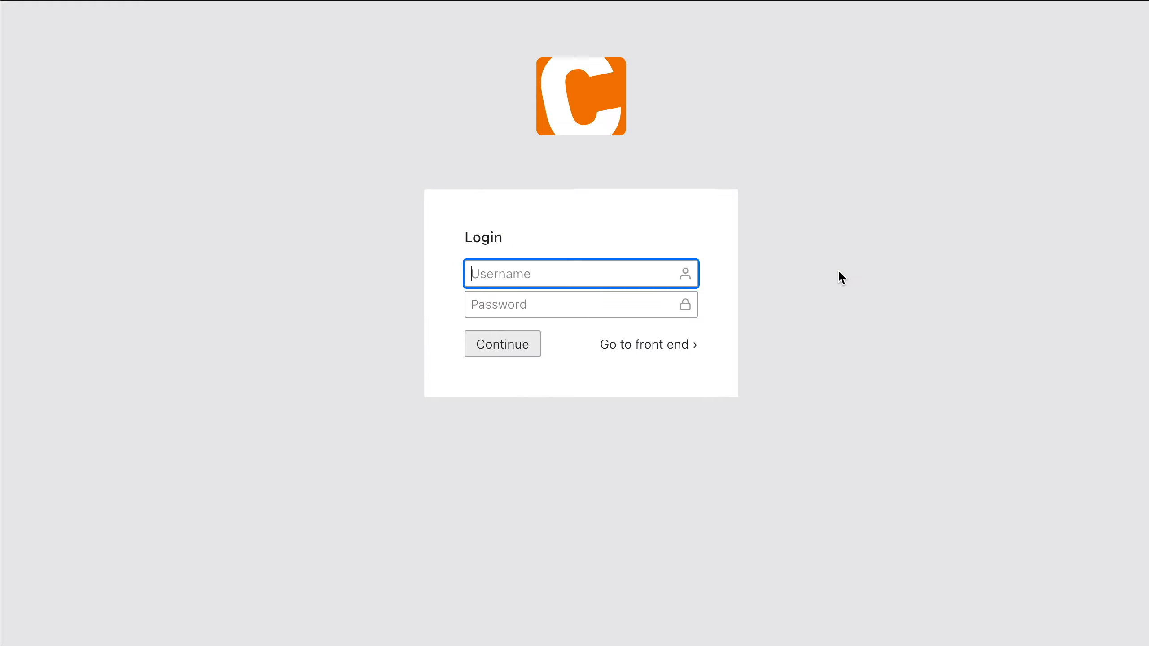
type("christian")
key("Tab")
type("************")
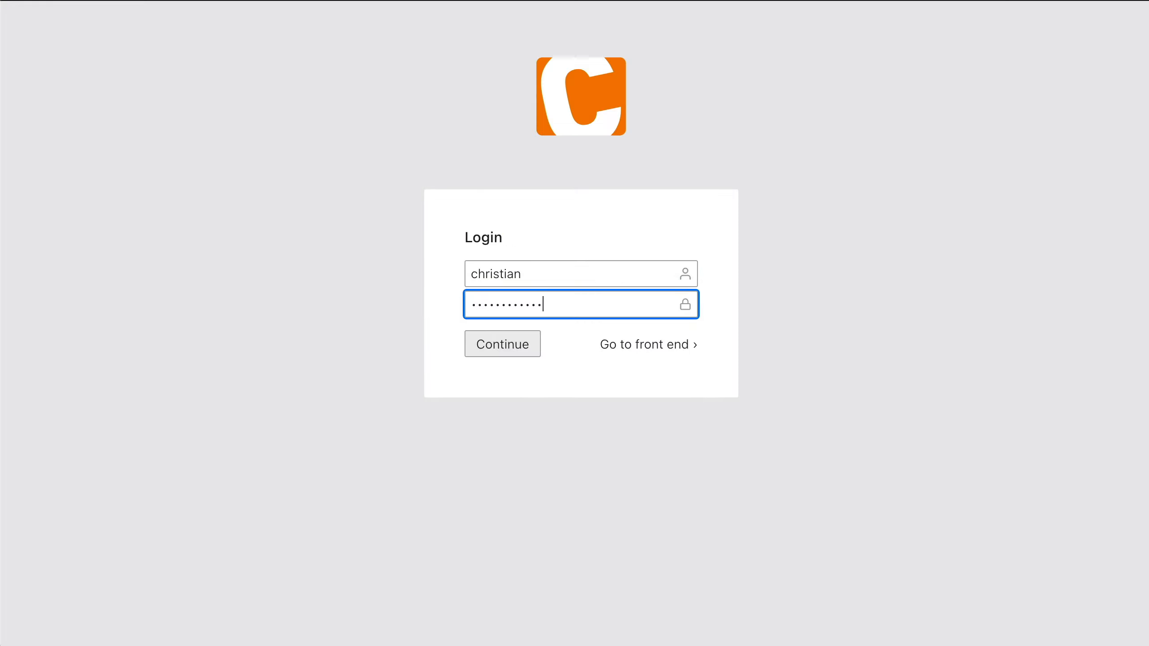
key("Return")
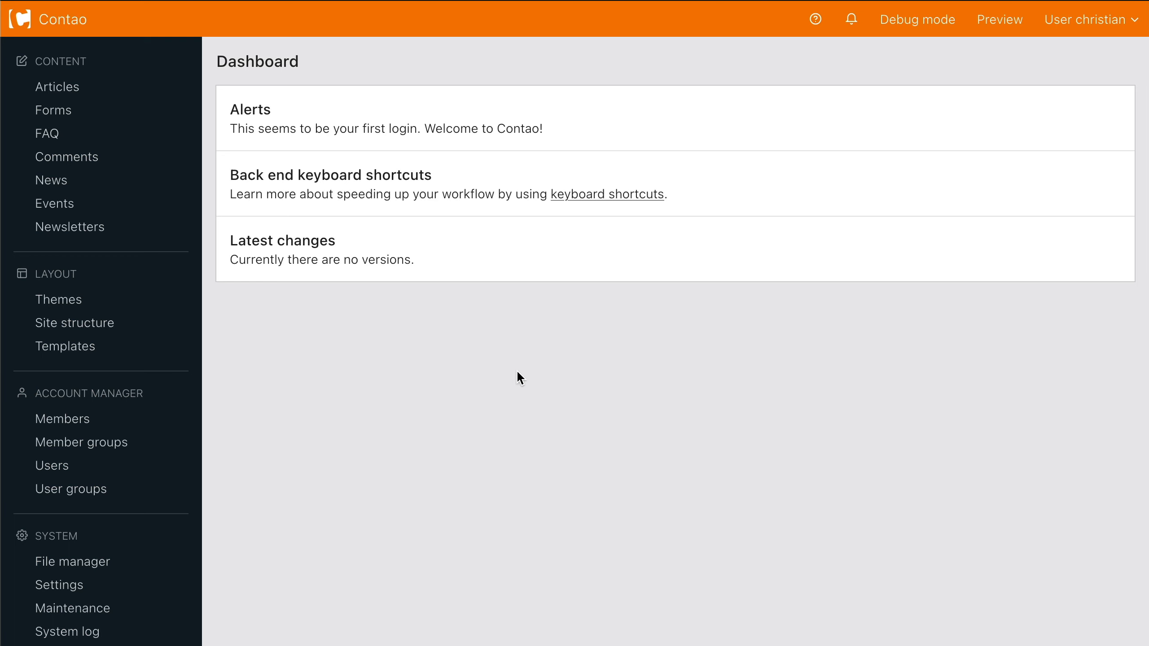
scroll(516, 371, "down", 4)
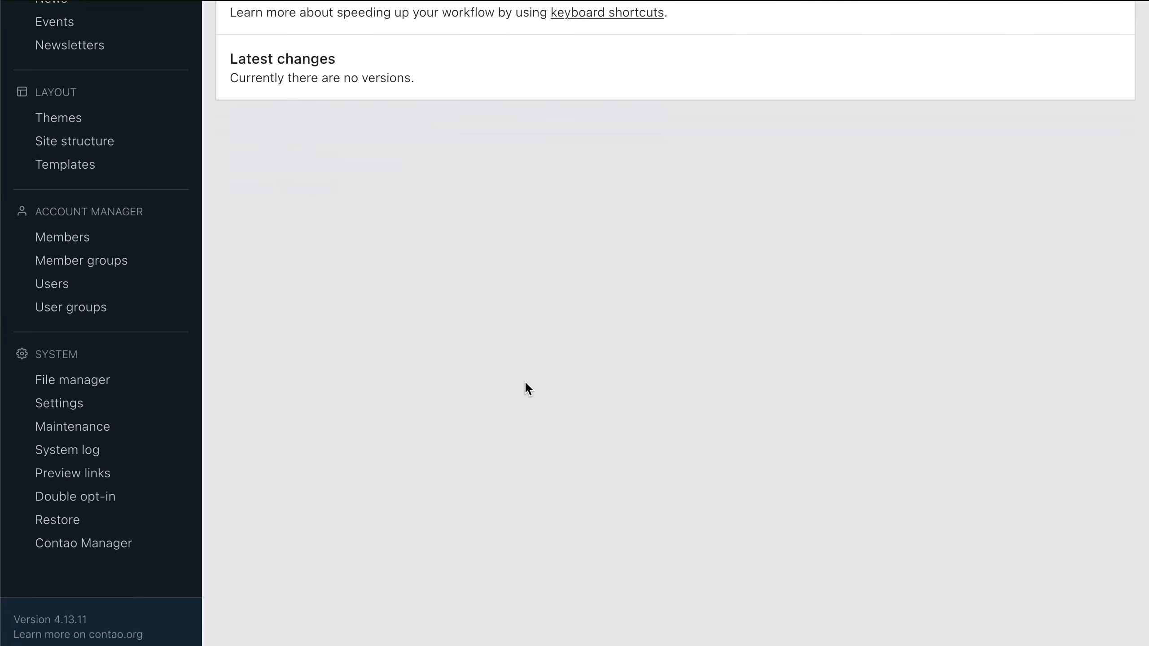